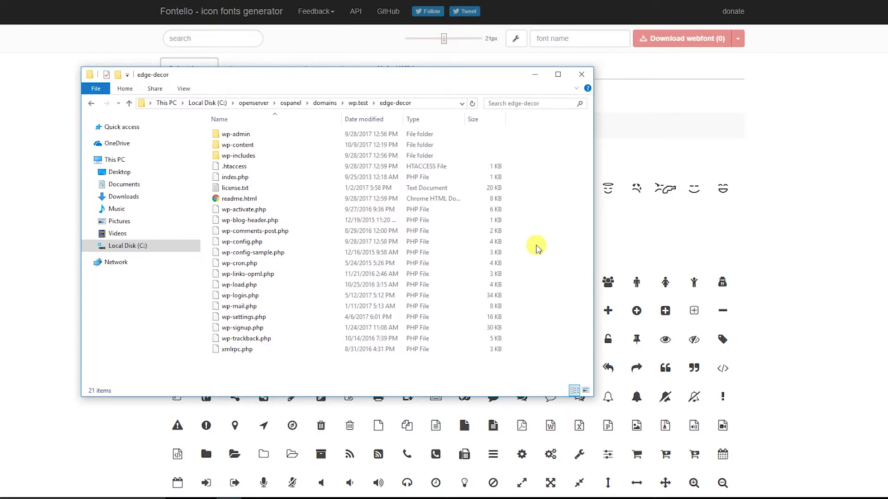
# Navigate into wp-content/themes/edge-decor/css/font-icons and select config.json
pyautogui.doubleClick(256, 151)
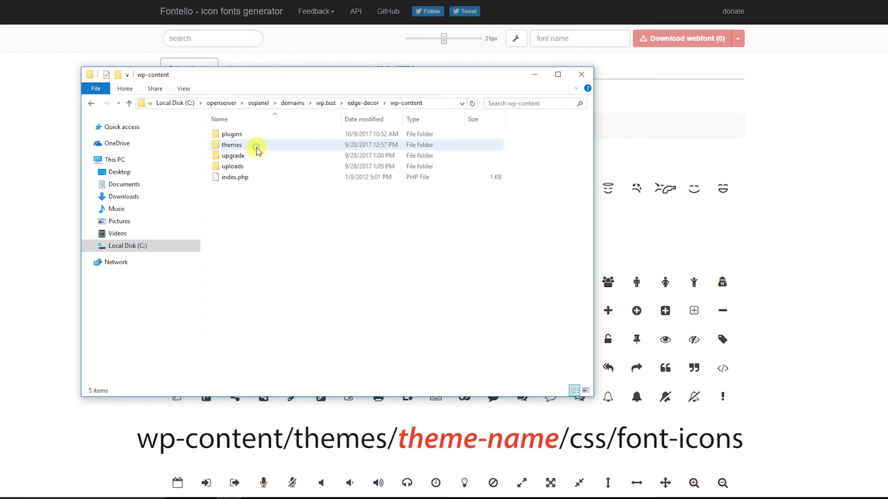
pyautogui.doubleClick(253, 149)
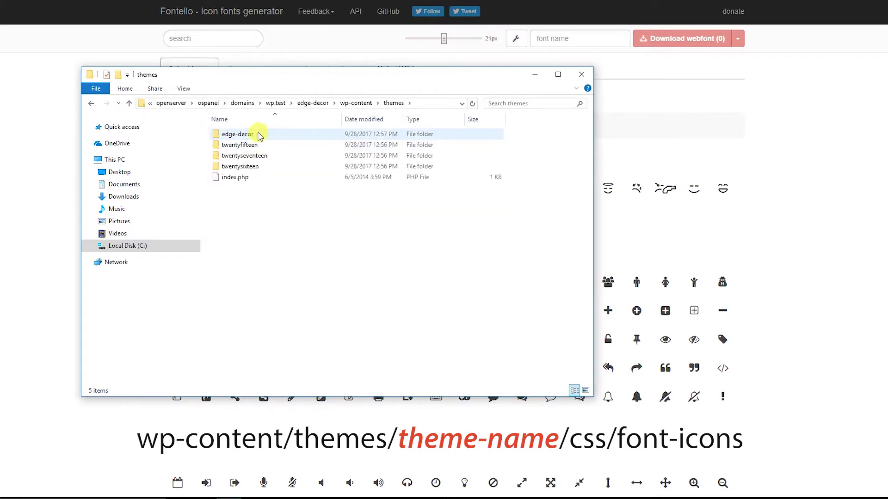
pyautogui.click(268, 140)
pyautogui.doubleClick(268, 137)
pyautogui.doubleClick(254, 135)
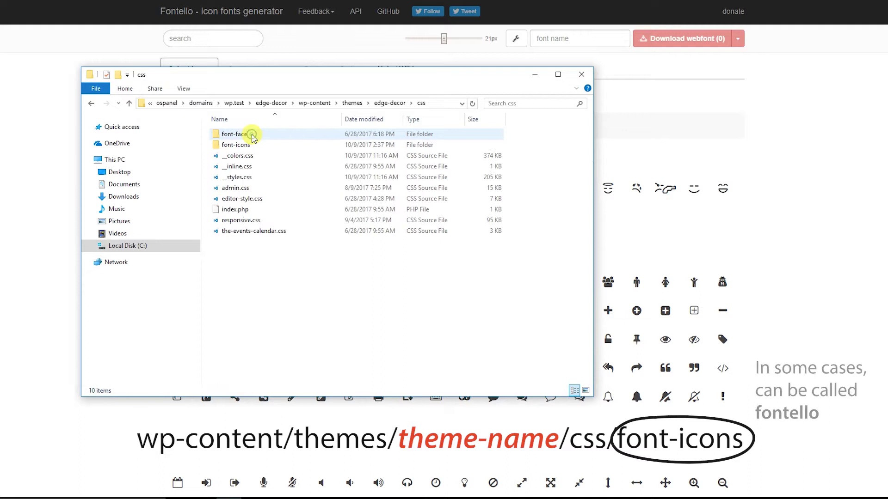
pyautogui.doubleClick(262, 146)
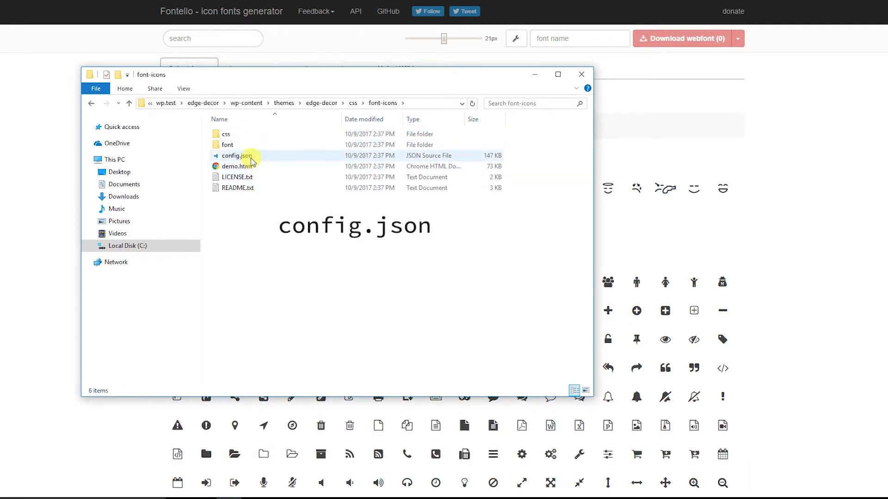
pyautogui.click(263, 161)
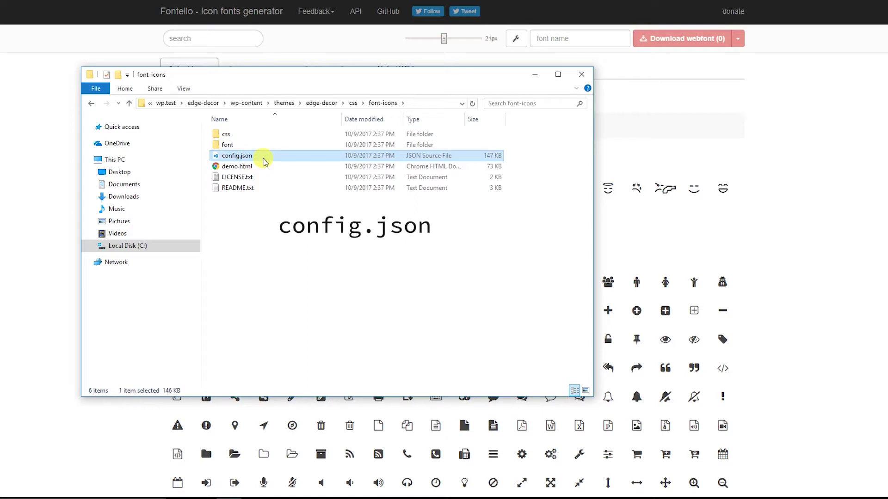
# Import config.json into Fontello and select additional Font Awesome and lifebuoy-row icons
pyautogui.moveTo(264, 162); pyautogui.dragTo(777, 262)
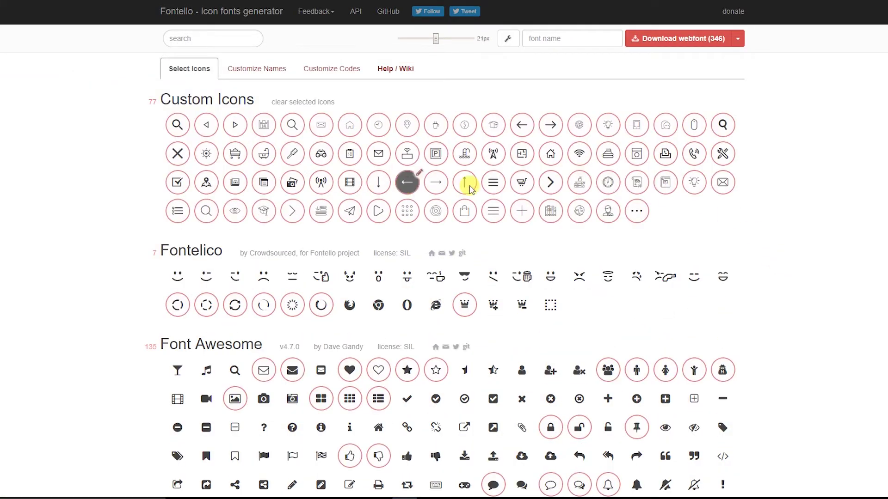
pyautogui.scroll(-2, 807, 297)
pyautogui.scroll(-3, 541, 303)
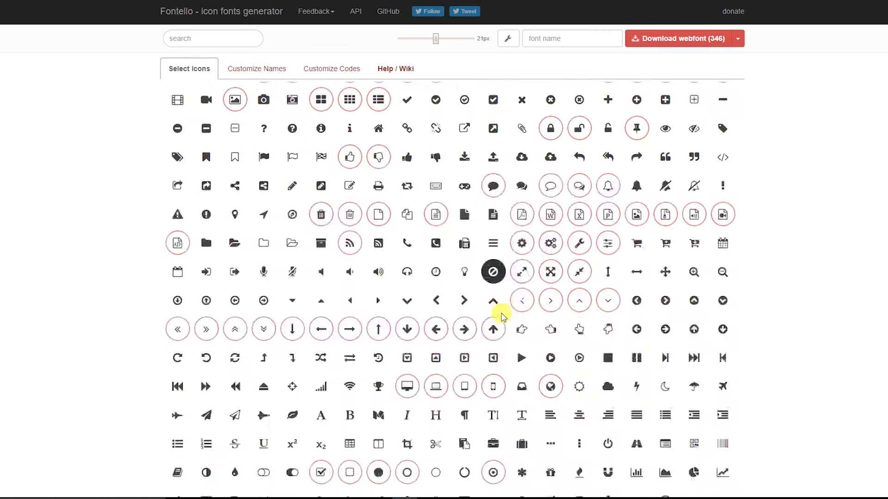
pyautogui.click(408, 267)
pyautogui.click(377, 266)
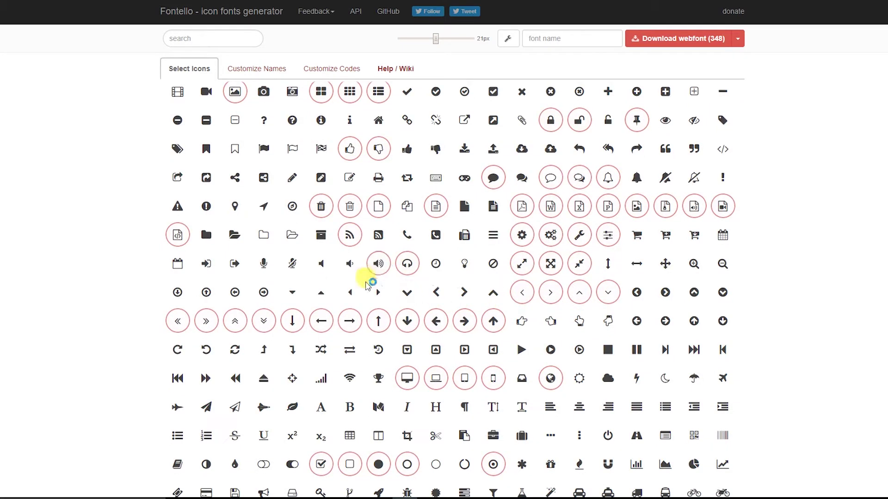
pyautogui.click(378, 291)
pyautogui.scroll(-4, 113, 342)
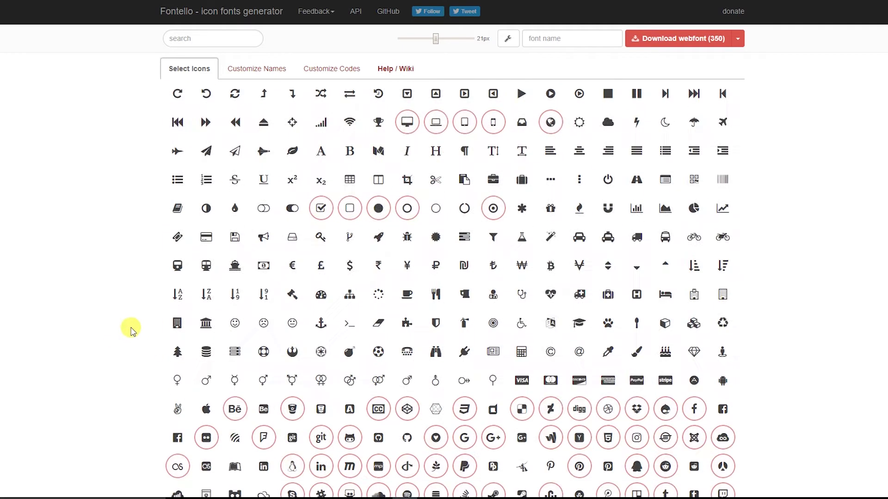
pyautogui.click(264, 352)
pyautogui.click(315, 357)
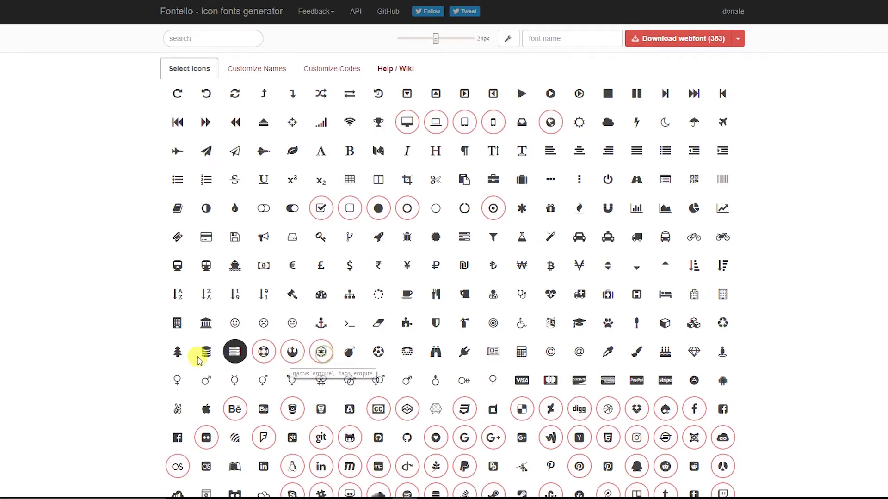
pyautogui.scroll(-6, 139, 353)
pyautogui.scroll(-3, 132, 353)
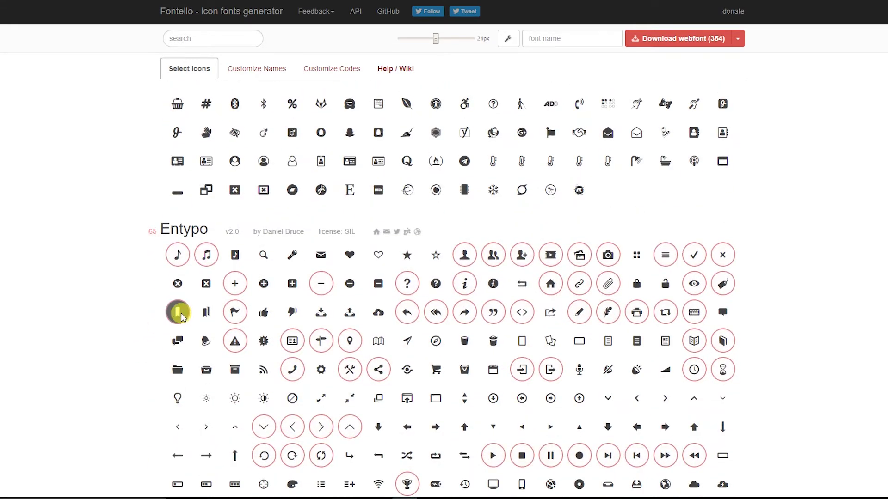
# Download the customised webfont archive and open its inner fontello folder
pyautogui.click(687, 42)
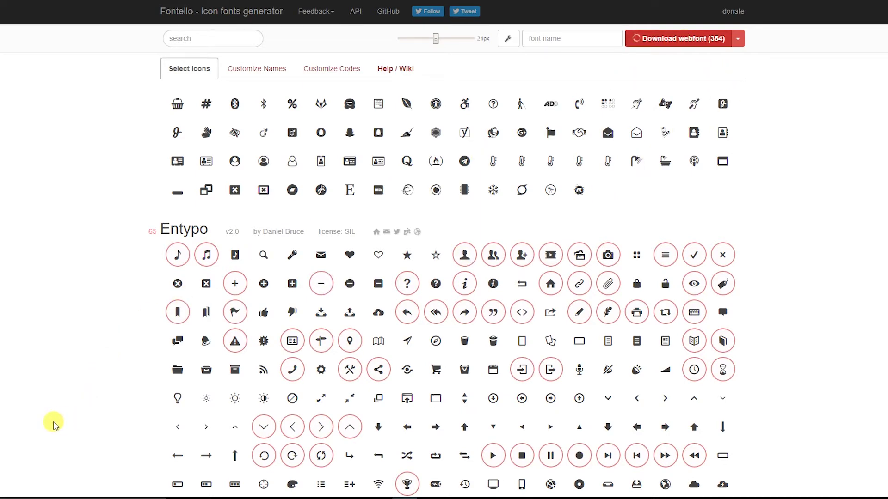
pyautogui.click(14, 486)
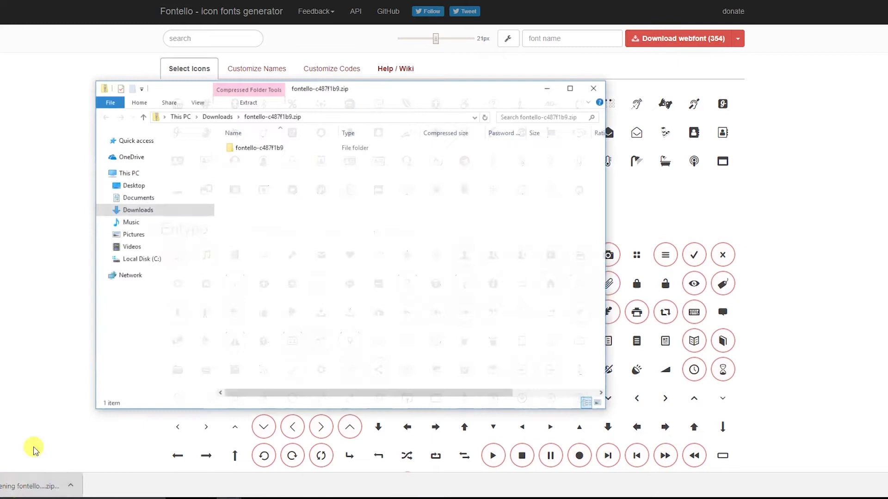
pyautogui.moveTo(392, 90); pyautogui.dragTo(296, 79)
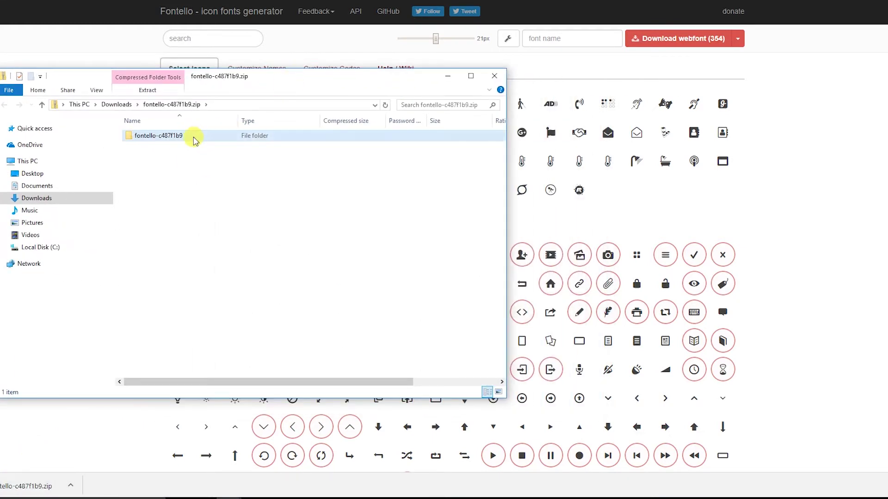
pyautogui.doubleClick(195, 141)
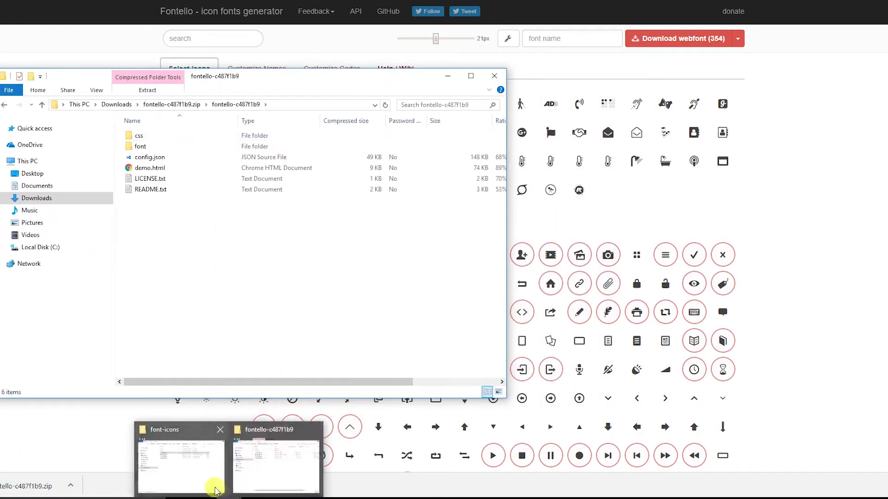
# Copy all six archive items into the theme's font-icons folder, replacing the old files
pyautogui.click(209, 457)
pyautogui.moveTo(263, 83); pyautogui.dragTo(513, 93)
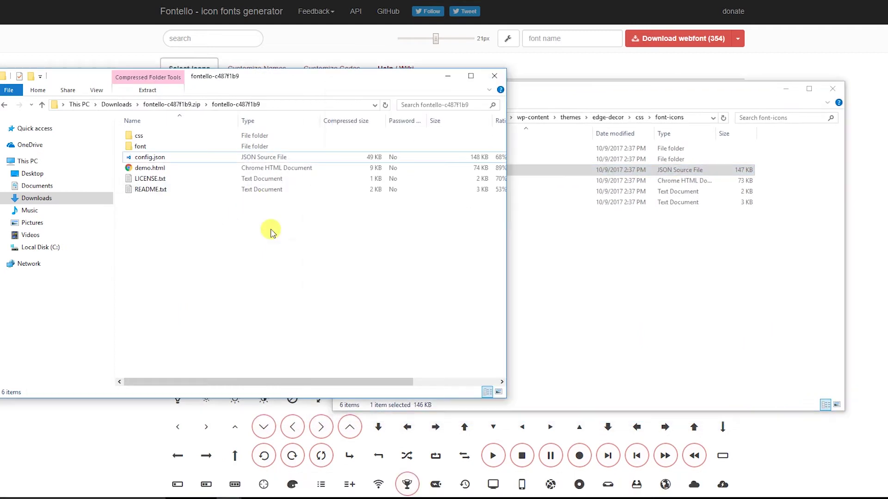
pyautogui.moveTo(271, 232); pyautogui.dragTo(199, 135)
pyautogui.moveTo(433, 167)
pyautogui.mouseDown()
pyautogui.moveTo(447, 141)
pyautogui.moveTo(603, 239)
pyautogui.mouseUp()
pyautogui.click(457, 160)
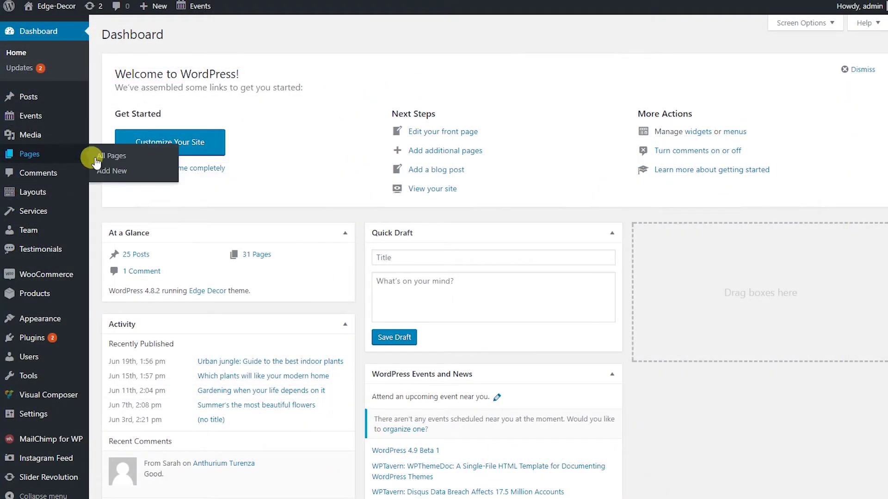
# Create a new page in the Backend Editor and add a Visual Composer Icon element
pyautogui.click(121, 174)
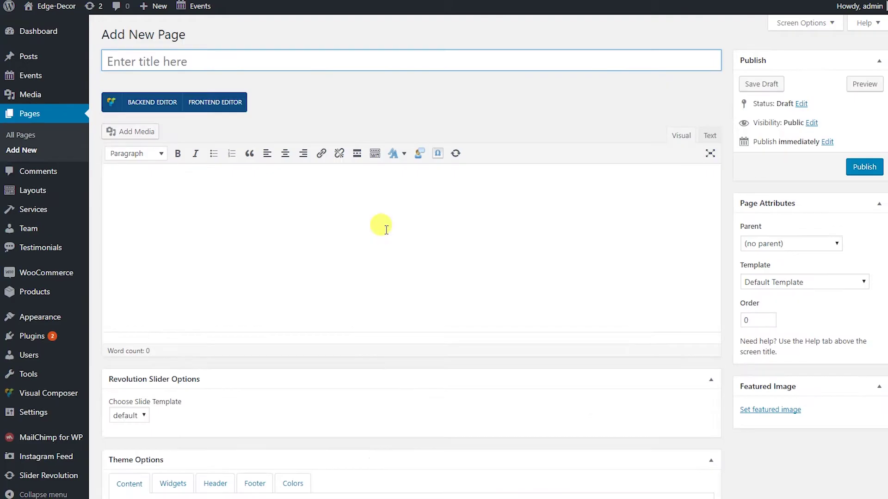
pyautogui.click(165, 106)
pyautogui.click(270, 344)
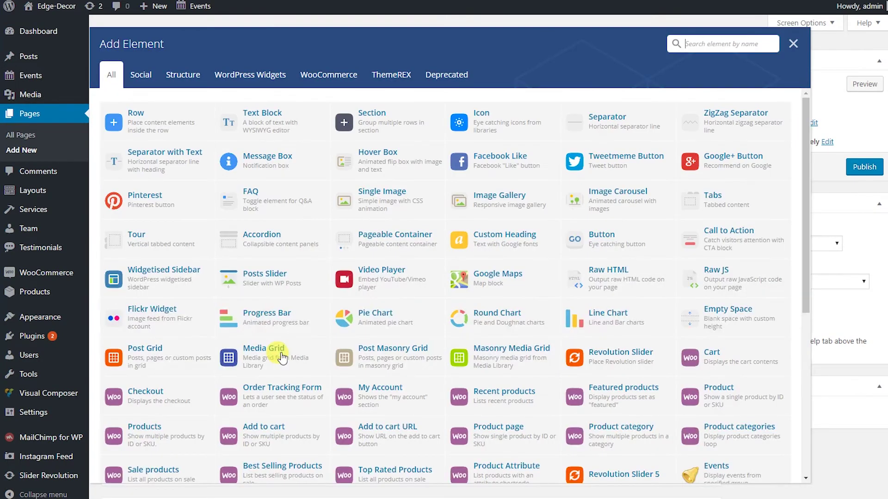
pyautogui.click(485, 117)
# Force-reload the editor, choose the new bookmark icon for the element and save changes
pyautogui.click(455, 198)
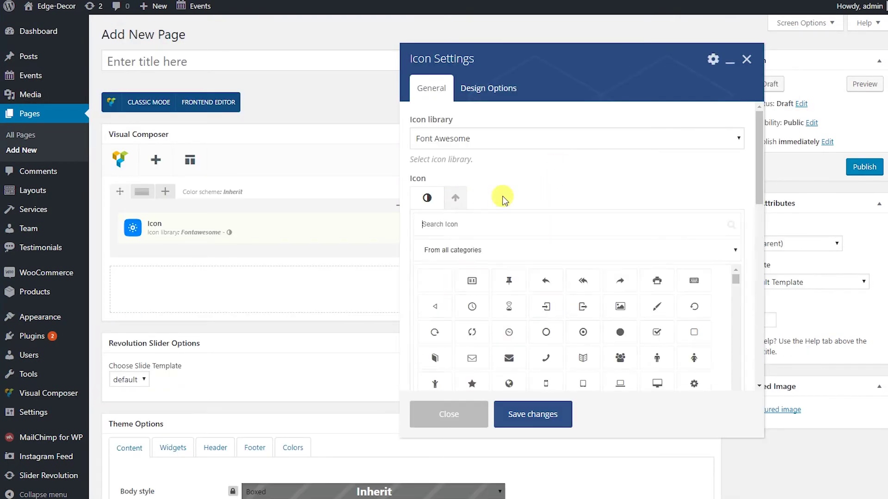
pyautogui.write('bookm')
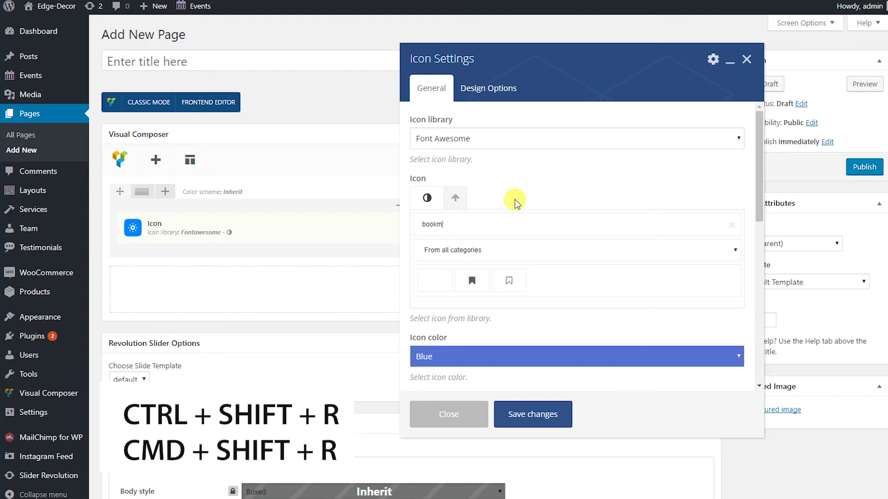
pyautogui.hotkey('ctrl', 'shift', 'r')
pyautogui.click(485, 62)
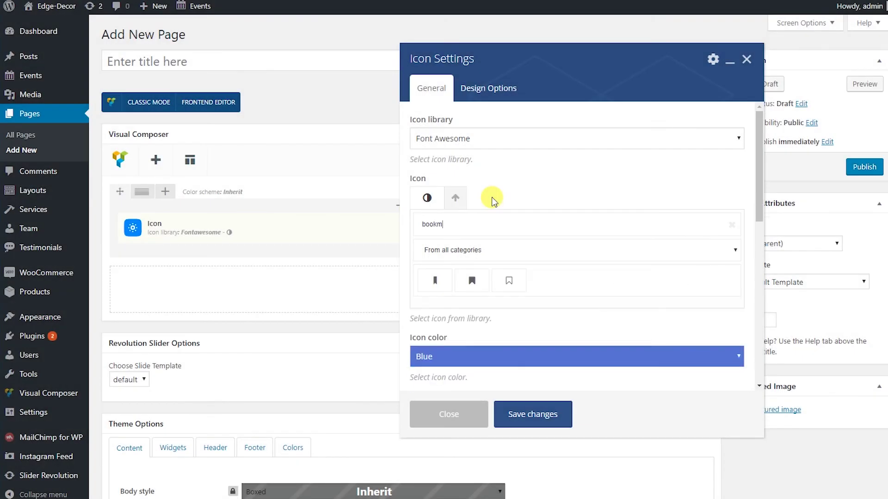
pyautogui.click(436, 281)
pyautogui.click(531, 414)
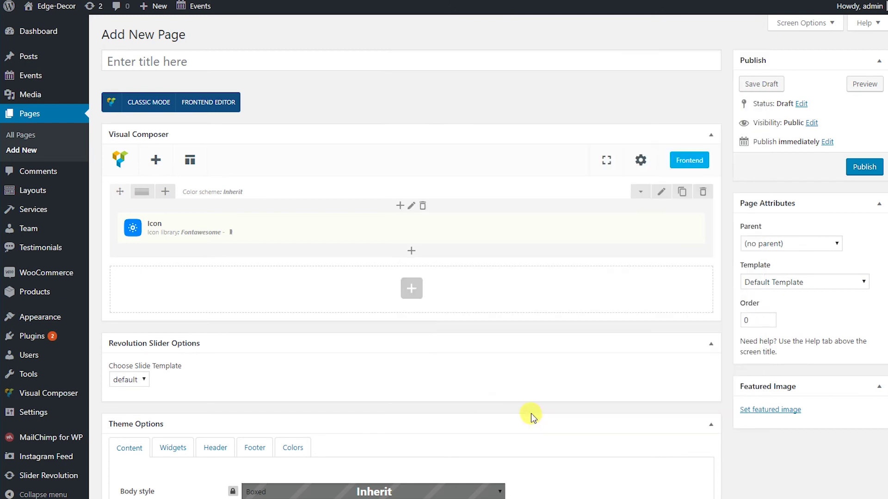
# Preview the page so the blue bookmark icon renders on the frontend
pyautogui.click(865, 83)
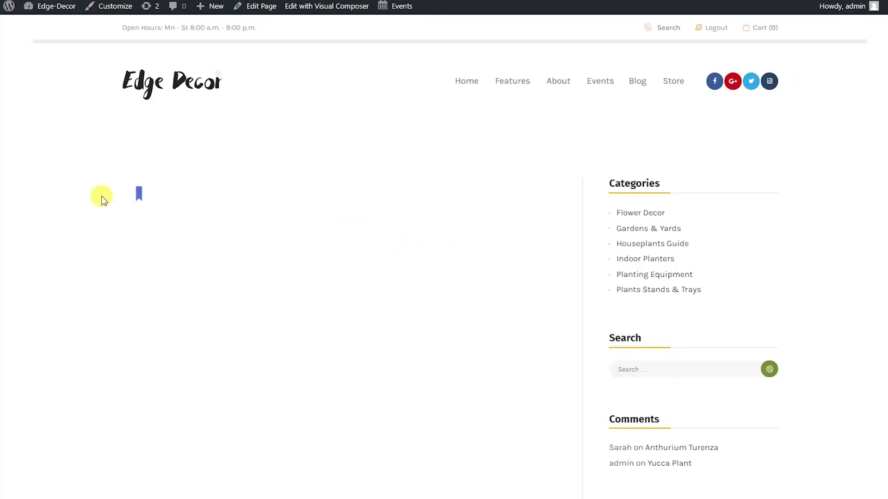